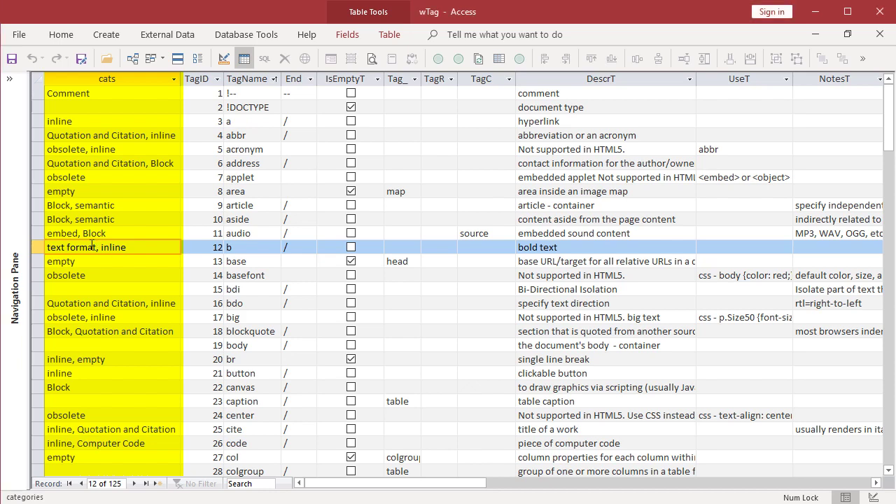
Filter wTag to cats containing 'text format', then clear that filter.
left_click_drag(98, 250, 65, 253)
right_click(67, 252)
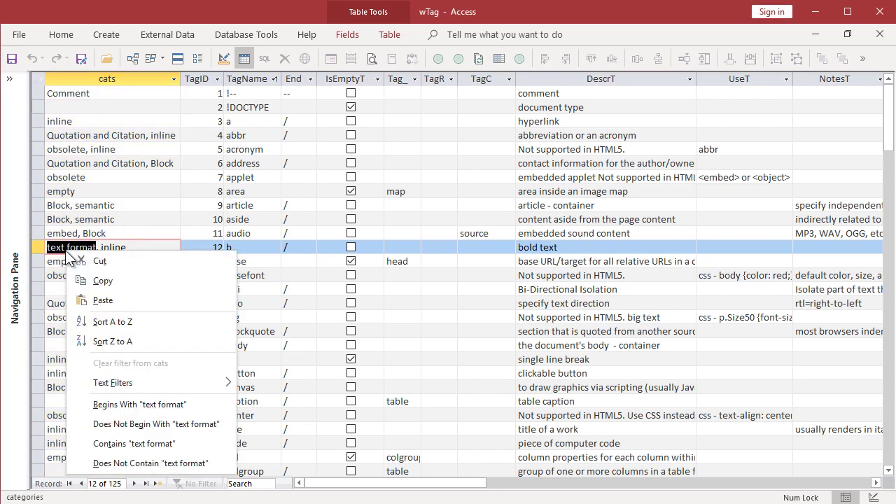
left_click(159, 442)
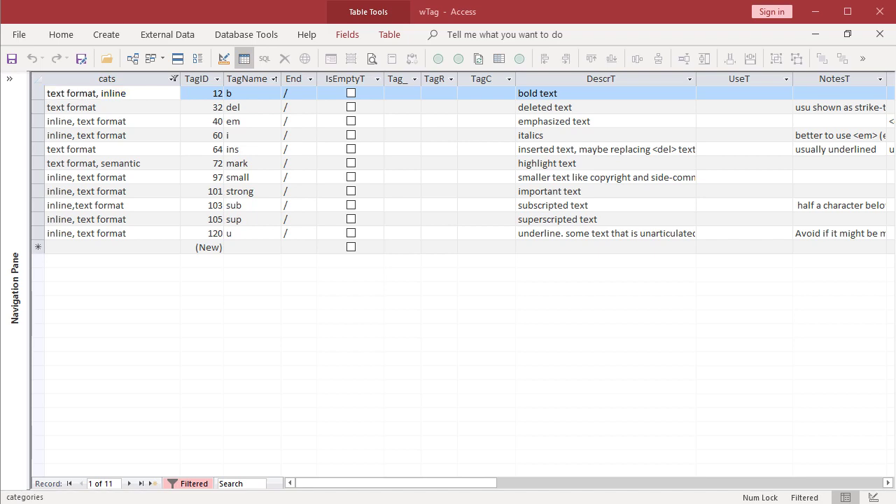
left_click(197, 485)
Filter the cats field with the criterion *inline* or *block*, leaving 68 records.
right_click(76, 108)
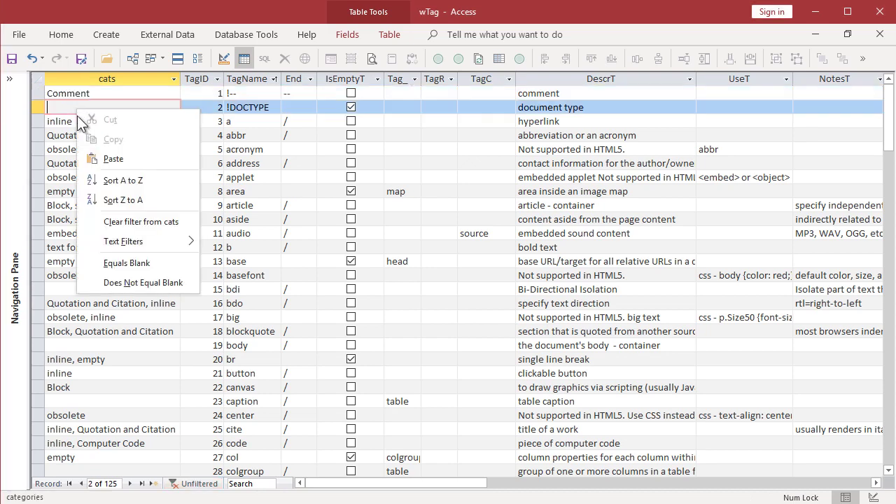
mouse_move(126, 238)
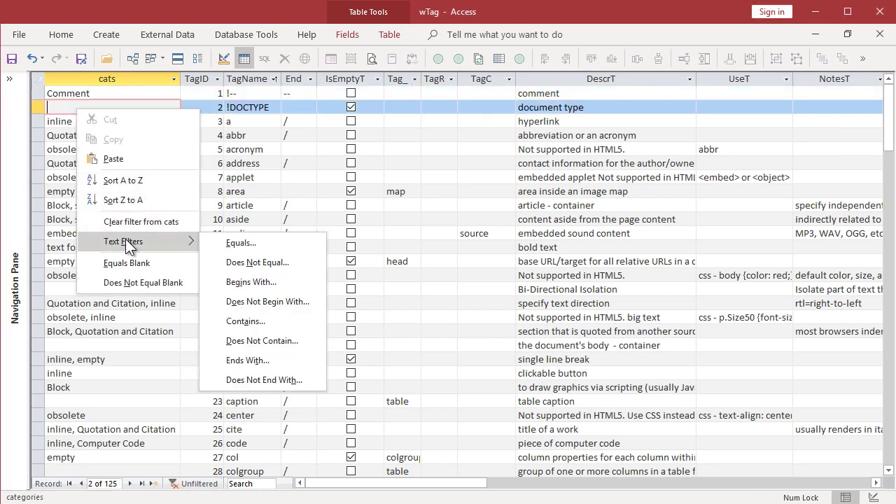
left_click(294, 240)
type("*in")
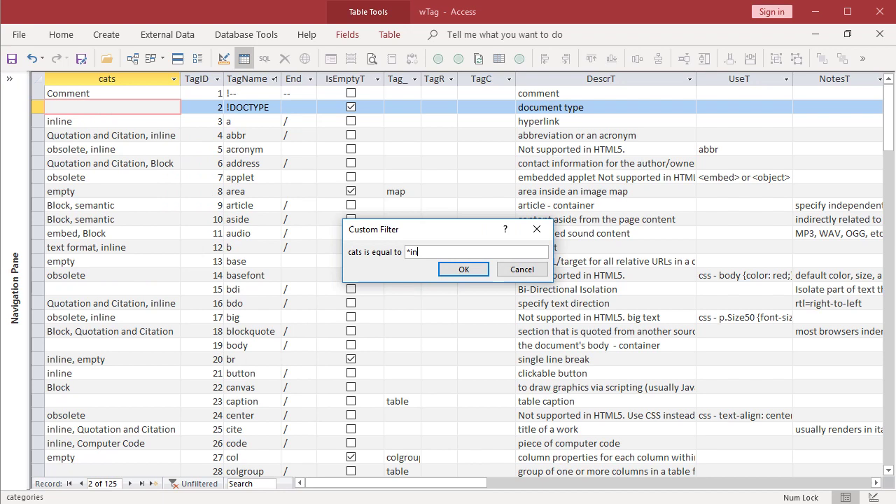
type("line* or *block*")
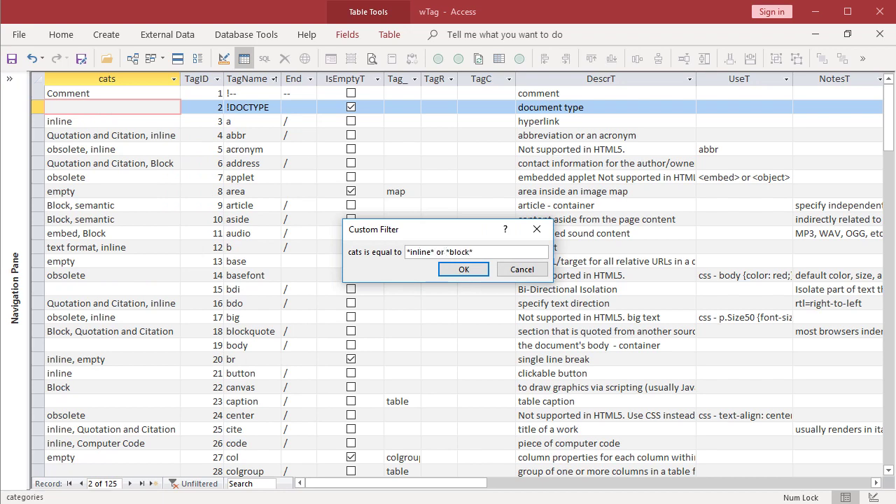
left_click(480, 269)
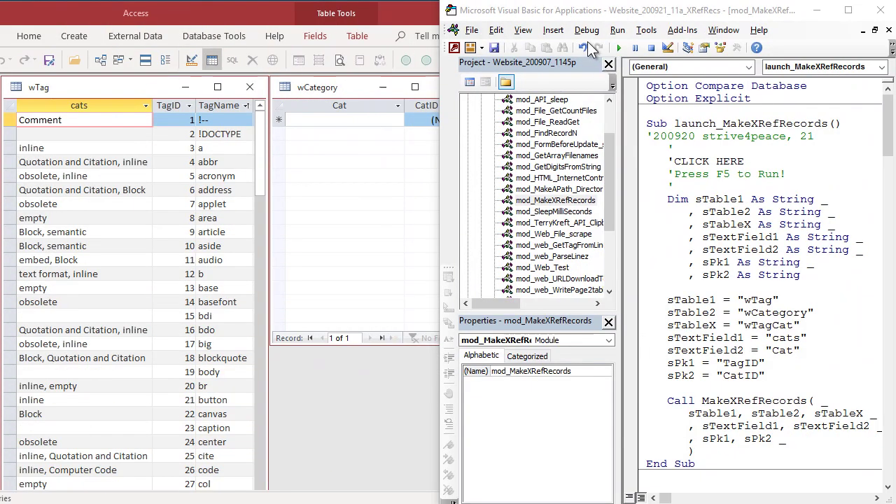
Compile the VBA project and save mod_MakeXRefRecords and wTag.
left_click(583, 30)
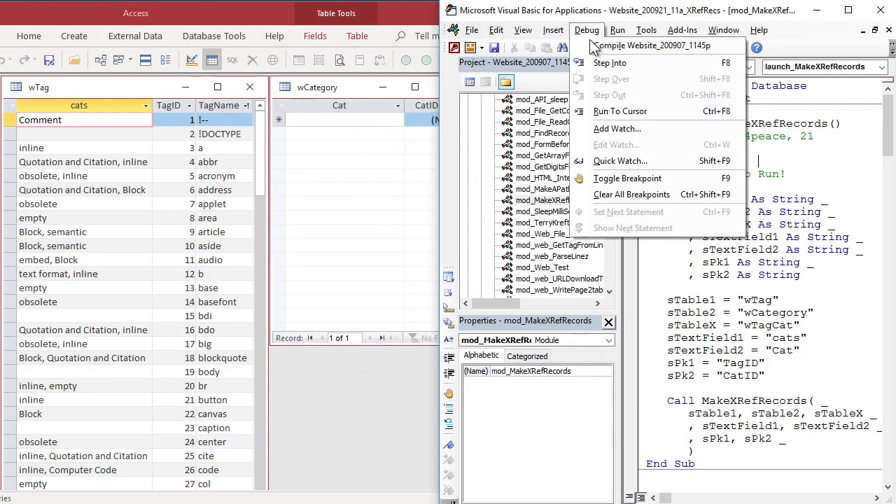
left_click(599, 45)
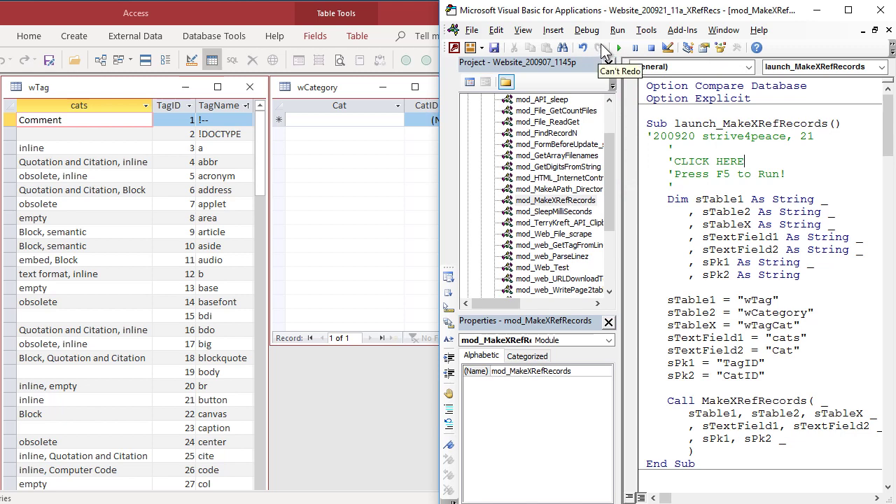
left_click(493, 47)
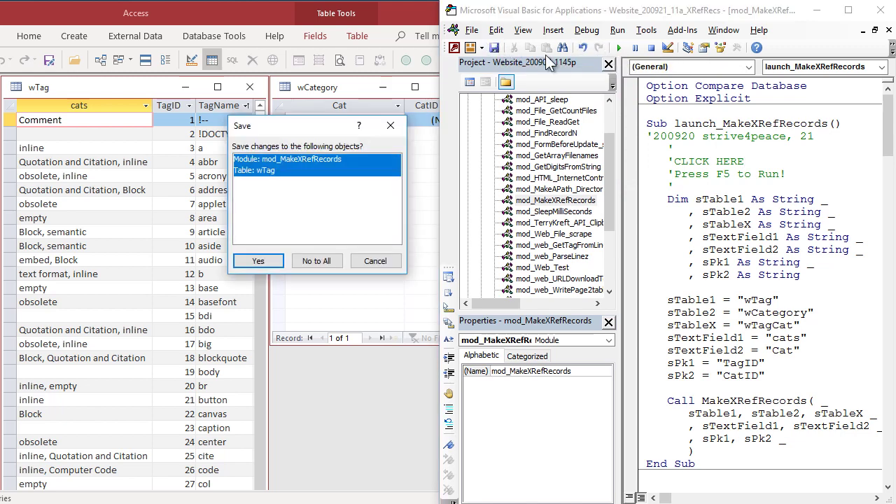
left_click(258, 261)
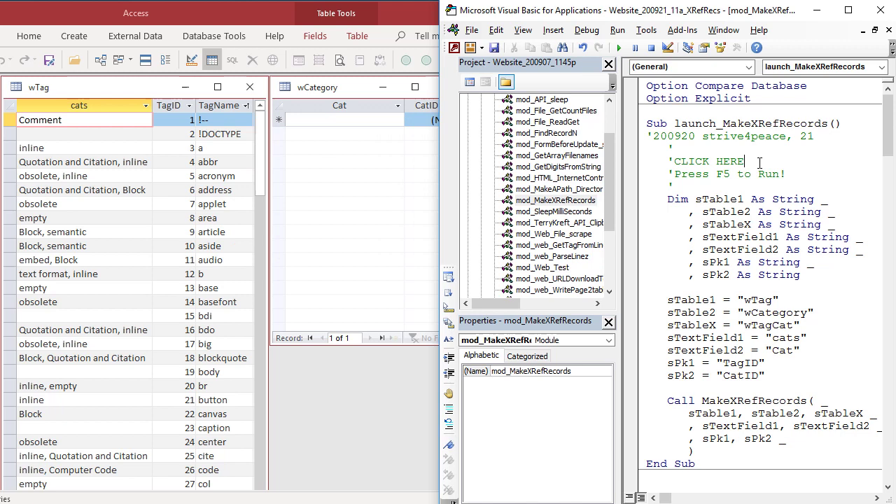
left_click(618, 30)
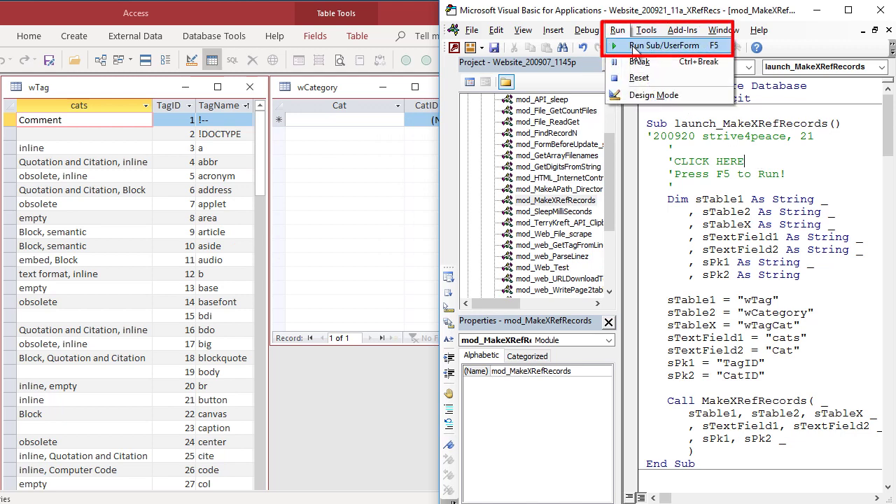
Run launch_MakeXRefRecords and acknowledge the Done message reporting 14 wCategory and 145 wTagCat records.
left_click(634, 47)
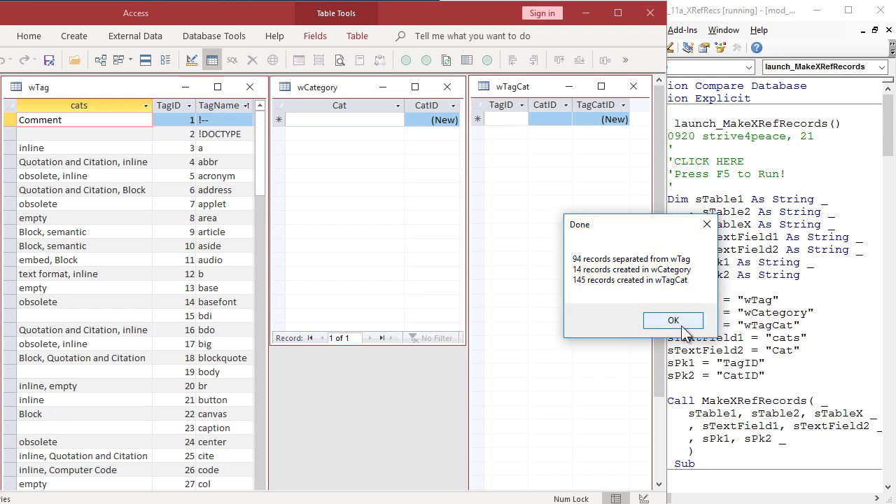
left_click(672, 321)
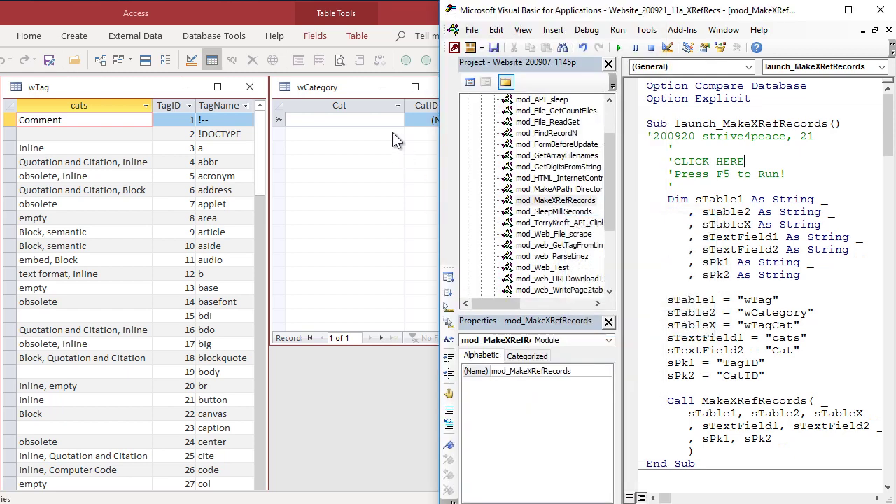
Refresh wTagCat and wCategory in Access to show CatIDs 15–28 and their tag links.
left_click(273, 22)
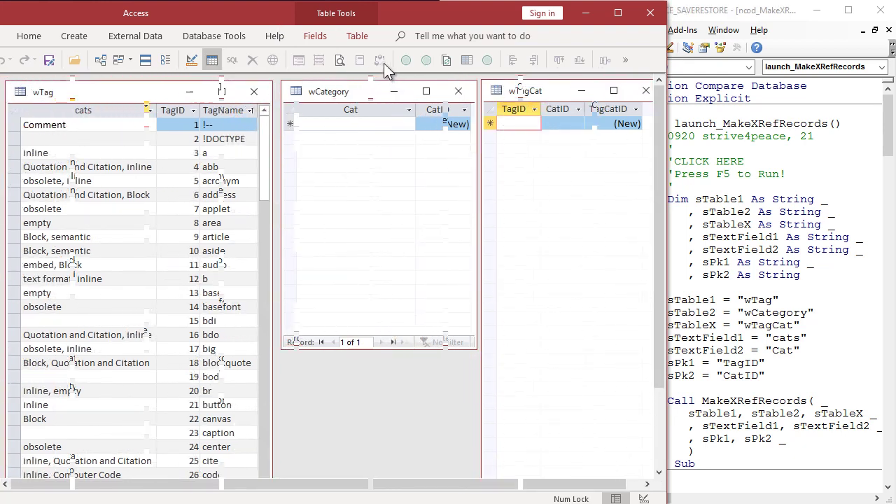
left_click(445, 64)
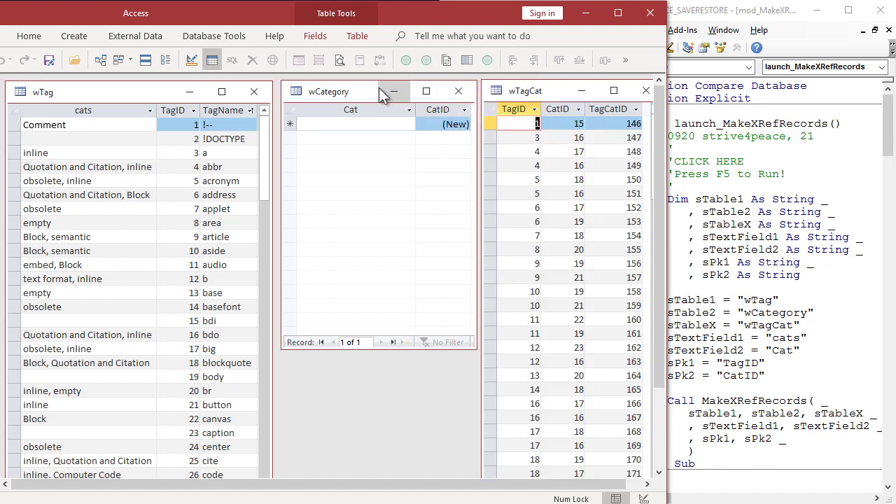
left_click(387, 91)
left_click(448, 59)
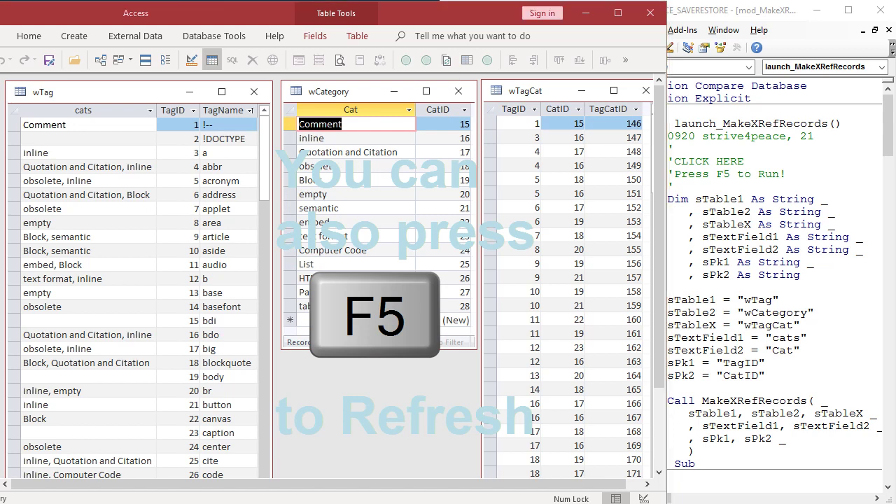
left_click_drag(666, 439, 893, 406)
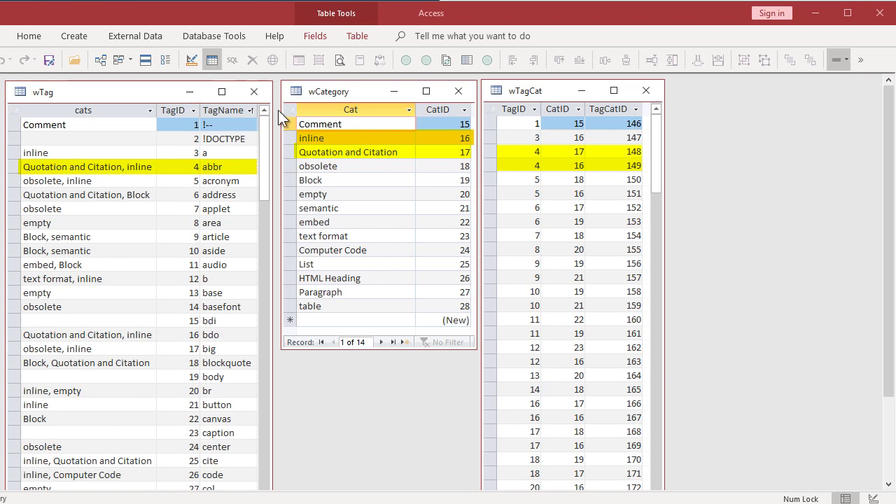
Show the Create ribbon options after comparing the wTag, wCategory and wTagCat records.
left_click(74, 36)
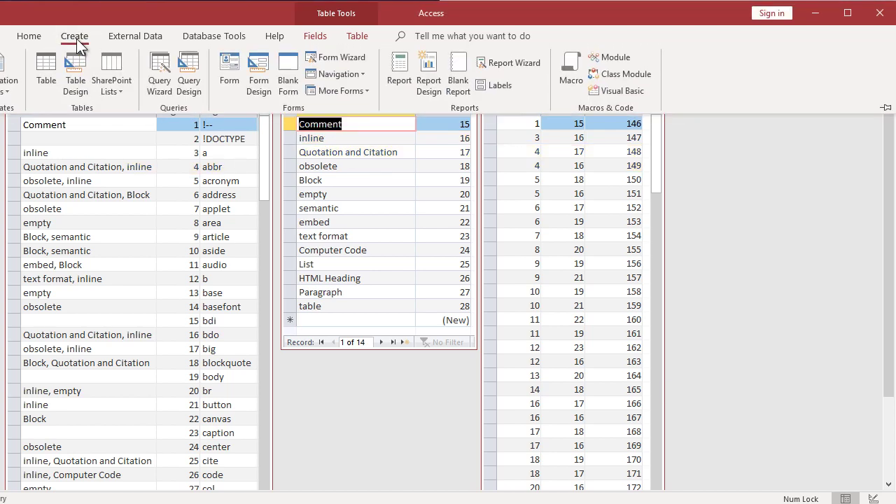
Start a query design joining wTag, wTagCat and wCategory, arranged left to right.
left_click(180, 78)
double_click(483, 385)
left_click(492, 340)
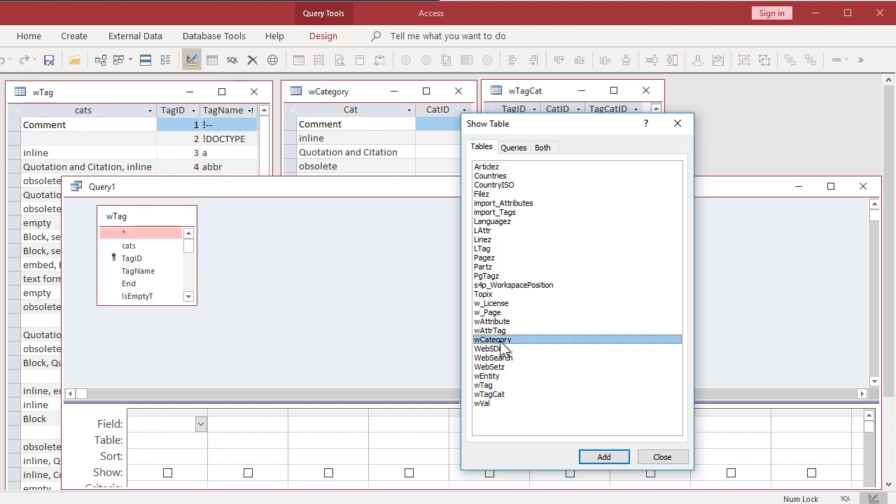
left_click(603, 457)
left_click(662, 456)
left_click_drag(144, 307, 144, 373)
right_click(398, 252)
left_click(455, 291)
double_click(660, 394)
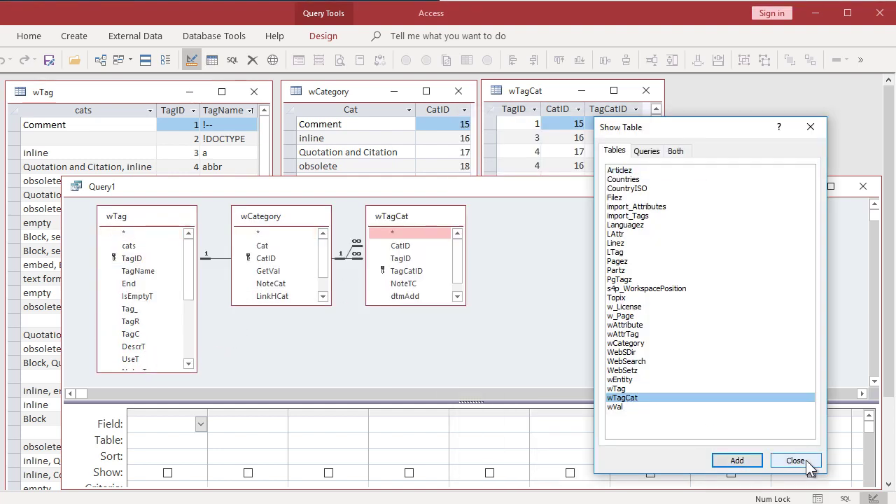
left_click(795, 457)
left_click_drag(260, 217, 539, 225)
left_click_drag(374, 222, 272, 217)
left_click_drag(539, 225, 424, 222)
Add Cat and TagName sorted ascending, run the query and fit its column widths.
double_click(138, 271)
double_click(425, 250)
left_click(201, 456)
left_click(161, 466)
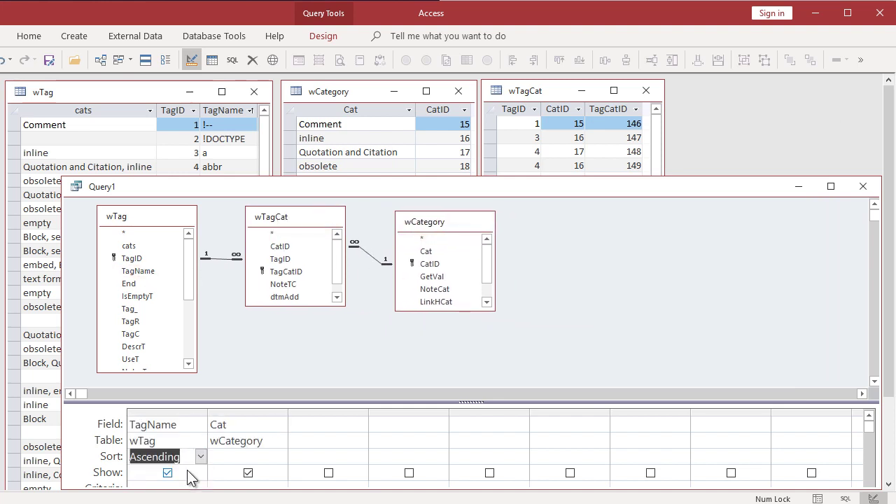
left_click(281, 455)
left_click(242, 467)
left_click(212, 59)
double_click(196, 204)
scroll(874, 440, "down", 10)
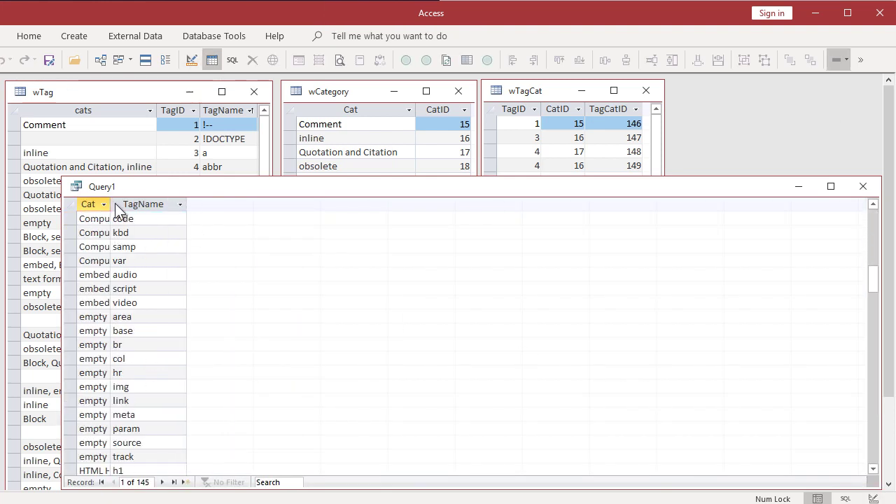
double_click(186, 204)
scroll(879, 454, "down", 5)
Sort wCategory's Cat column A to Z, from Block through text format.
left_click(361, 89)
left_click(409, 110)
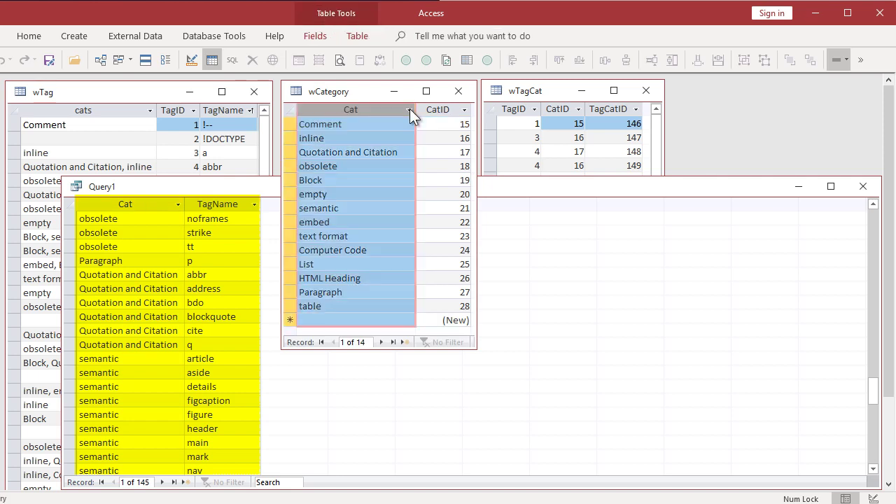
left_click(430, 127)
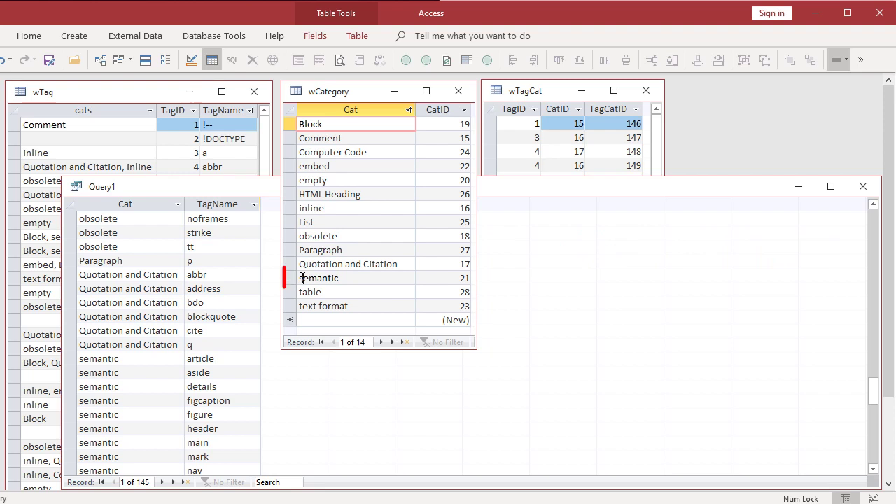
Rename the category 'semantic' to 'Semantic' and requery Query1 to reflect it.
left_click(302, 278)
key("BackSpace")
type("S")
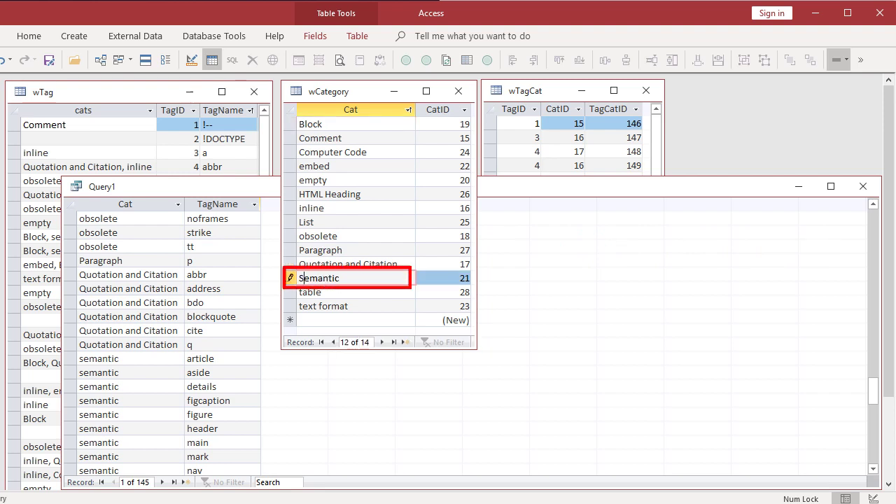
left_click(290, 277)
left_click(138, 260)
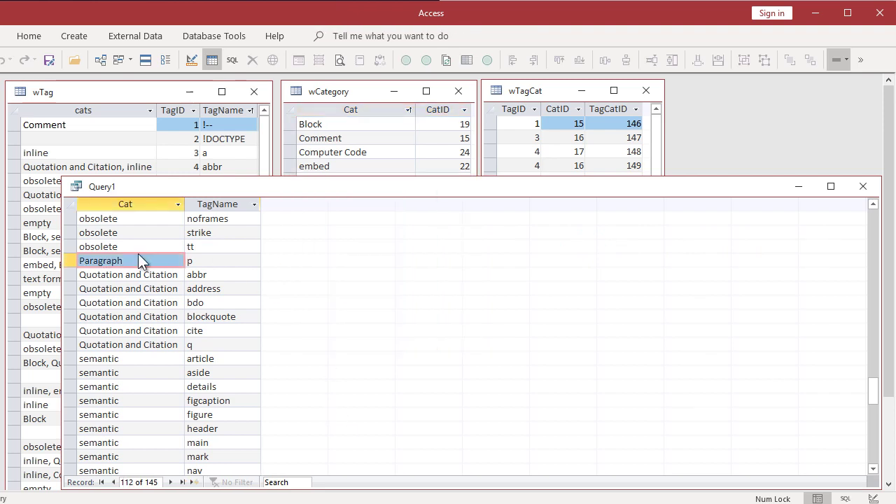
key("shift+F9")
Resize and reposition the Query1 window, then save the query as qCatTags.
left_click_drag(873, 222, 856, 393)
left_click_drag(868, 270, 280, 231)
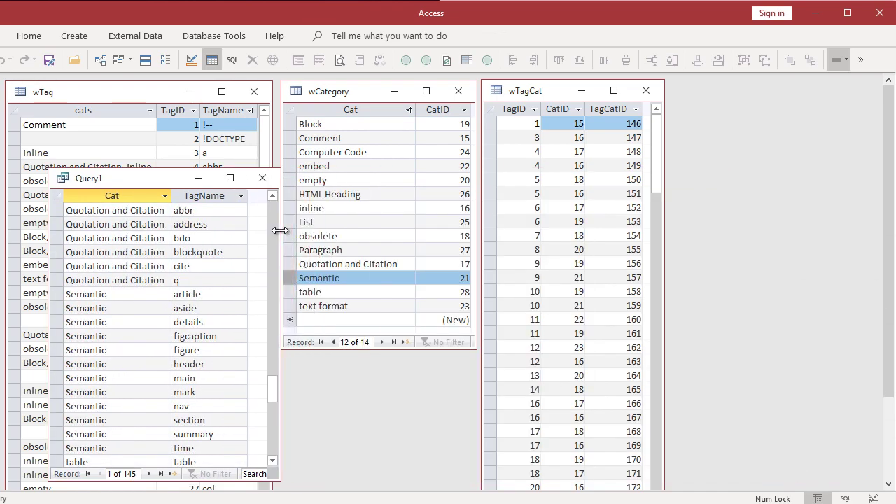
left_click_drag(126, 178, 719, 125)
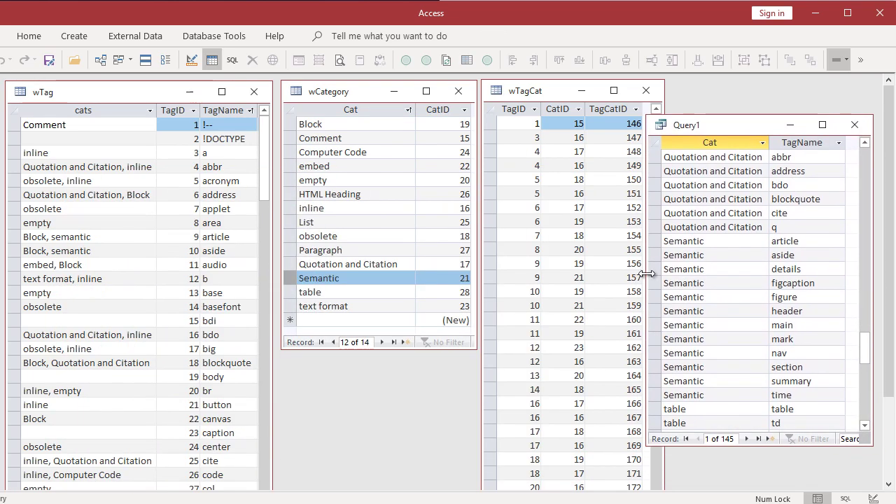
left_click_drag(648, 273, 446, 274)
left_click(49, 59)
type("qC")
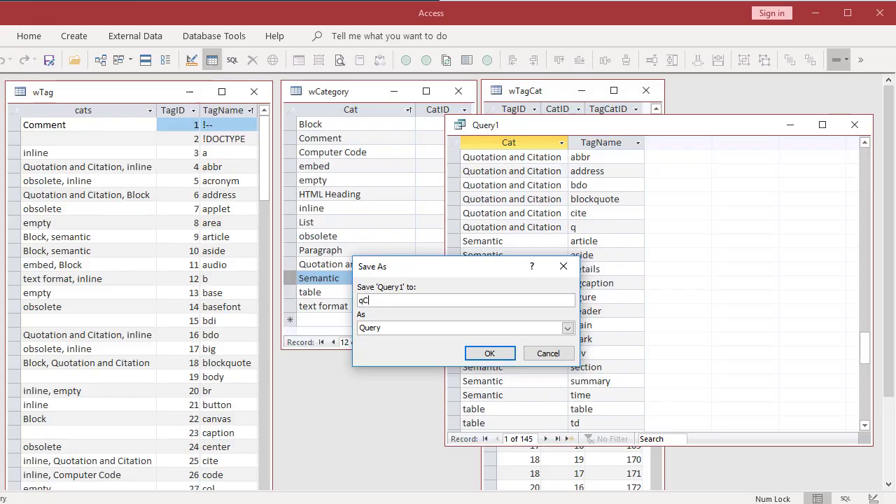
type("atTags")
key("Return")
In qCatTags design, turn on Totals, count TagID as Nbr and remove TagName.
left_click(191, 61)
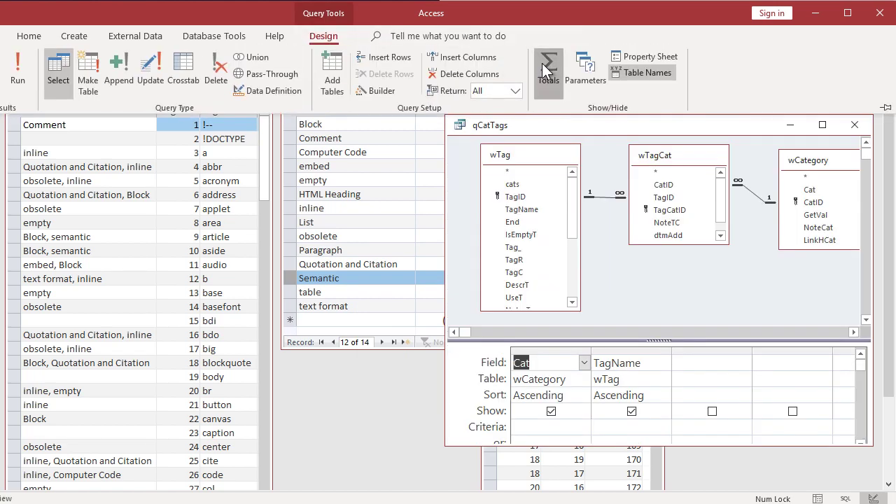
left_click(542, 63)
left_click_drag(515, 196, 623, 363)
left_click(665, 395)
left_click(610, 488)
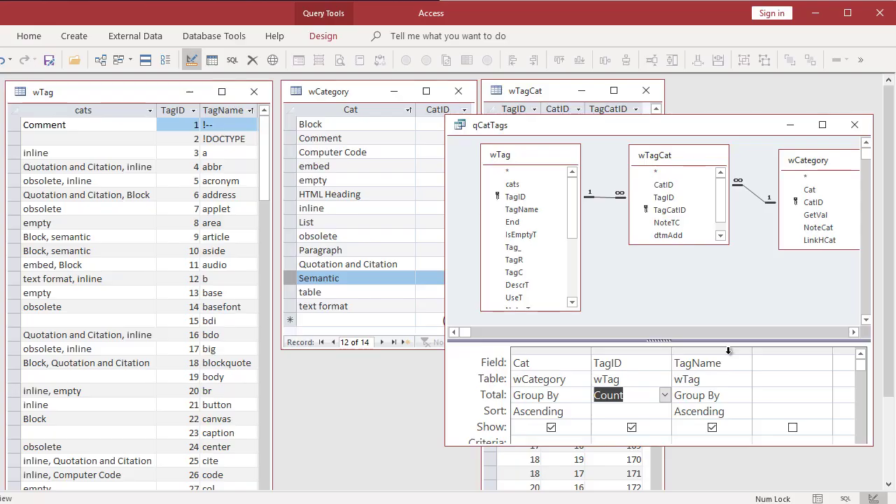
left_click(730, 351)
key("Delete")
left_click(594, 362)
type("Nbr:")
View the category counts datasheet and save the query as qCat_CountTags.
right_click(744, 126)
left_click(777, 238)
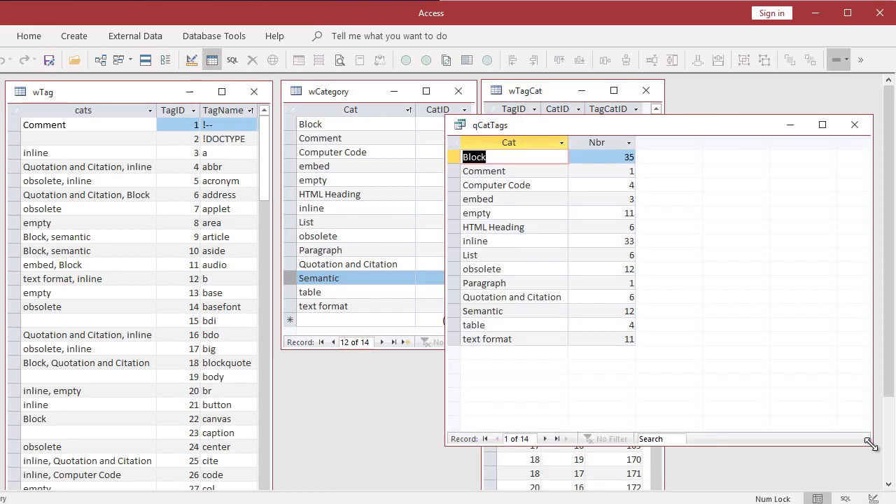
left_click_drag(868, 442, 676, 367)
left_click_drag(504, 125, 669, 185)
left_click(49, 59)
left_click_drag(324, 176, 368, 176)
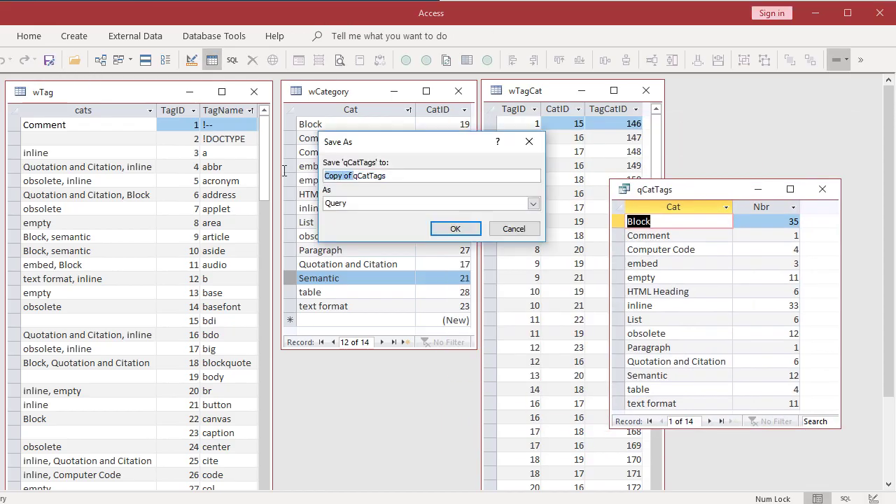
type("qCat_Count")
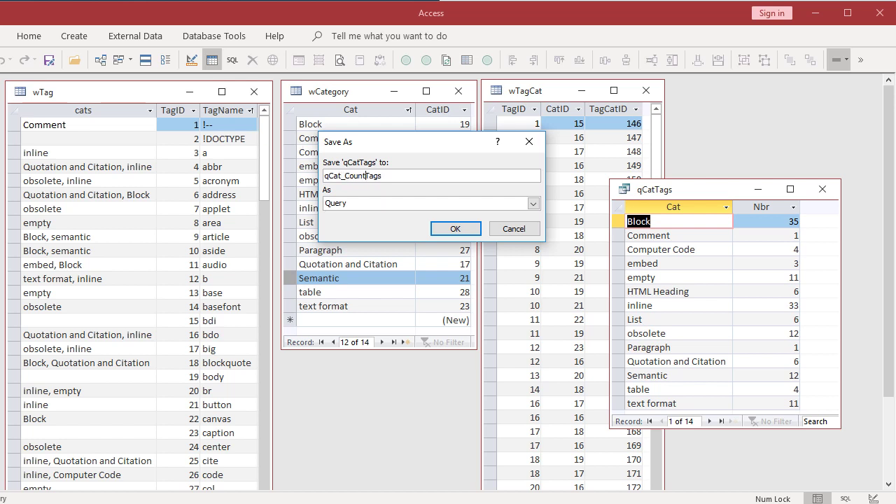
key("Return")
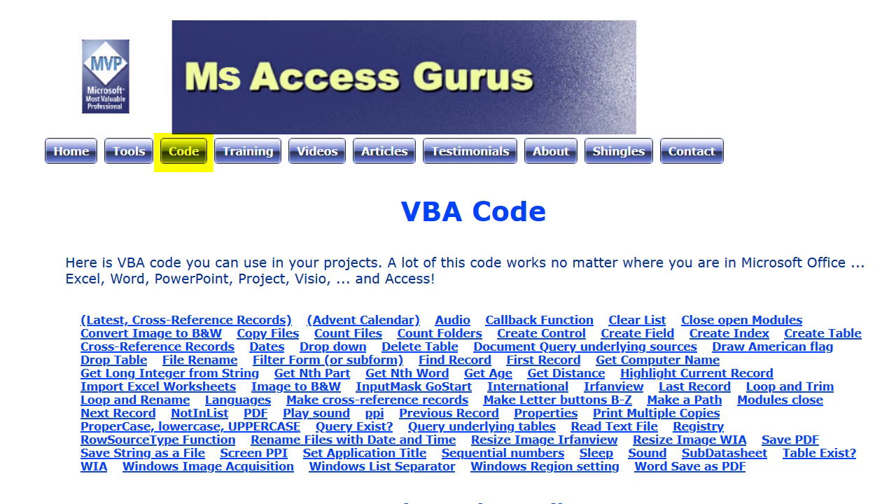
Jump to the Make Cross-Reference Records entry in the VBA Code page's Data section.
left_click(154, 354)
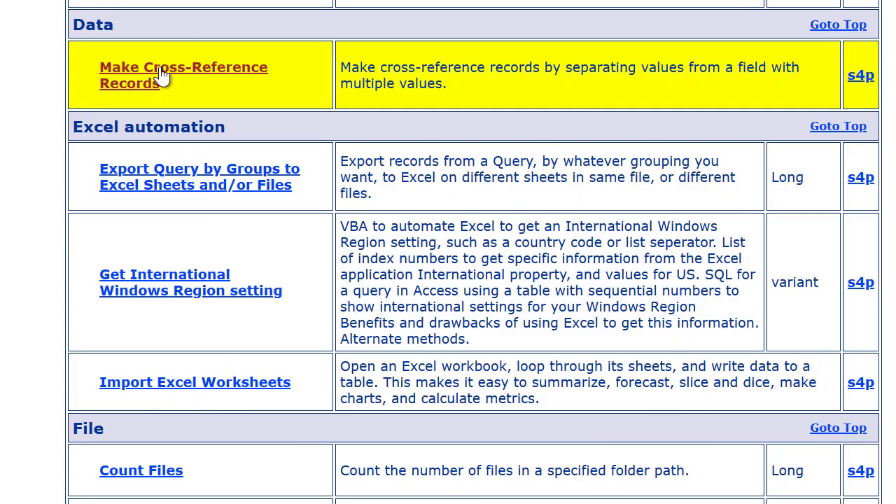
Open the Make Cross-Reference Records article on msaccessgurus.com.
left_click(159, 74)
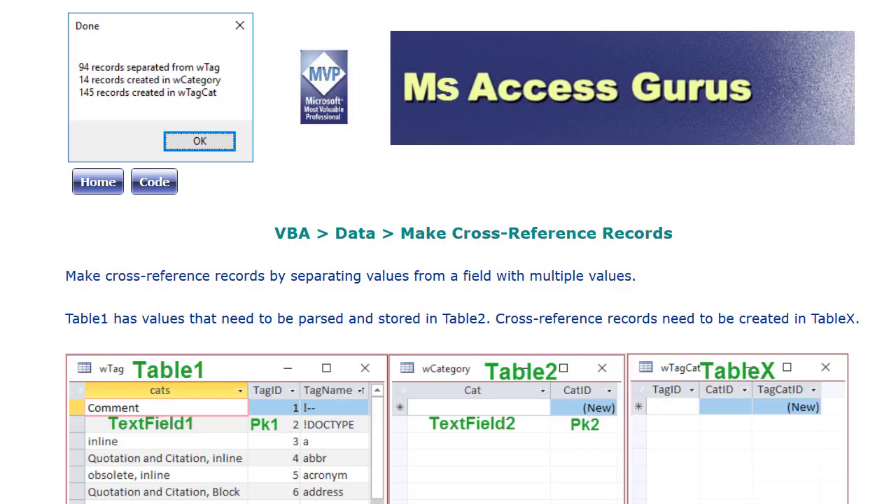